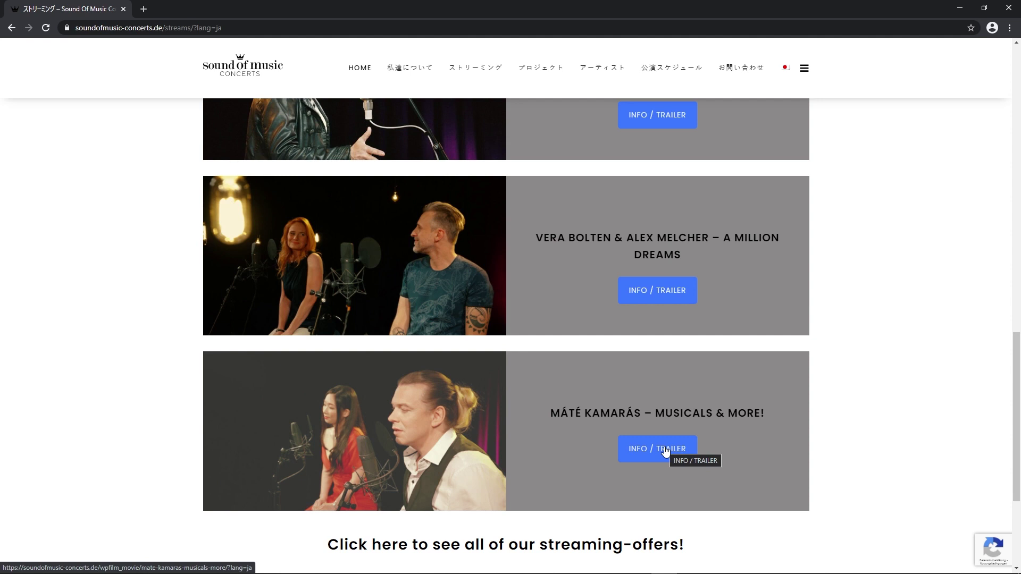
- Open the Máté Kamarás concert's INFO / TRAILER page and follow GET YOUR STREAMING-TICKET to Ticketmaster
{"action": "left_click", "coordinate": [666, 452]}
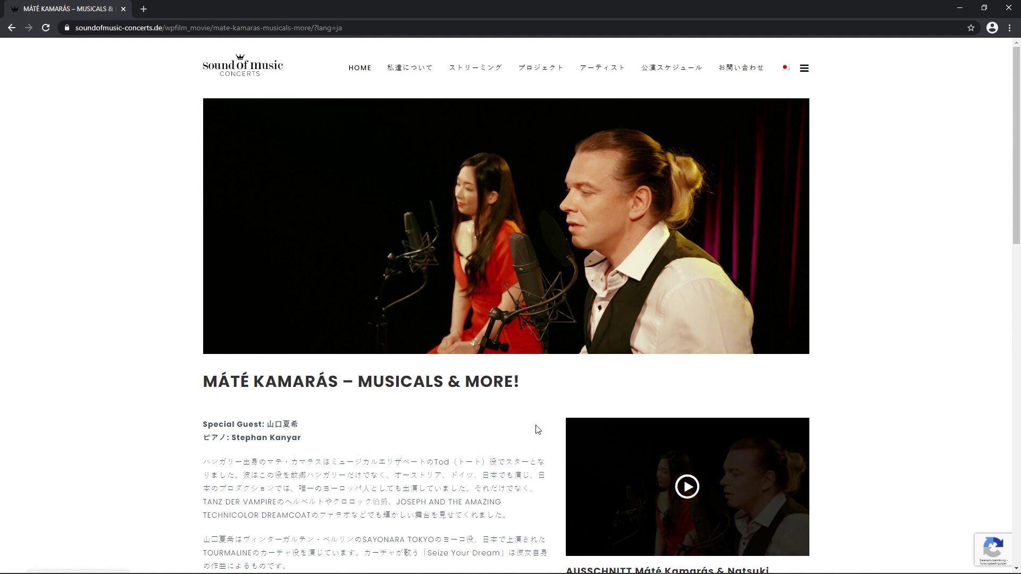
{"action": "scroll", "coordinate": [537, 430], "scroll_direction": "down", "scroll_amount": 5}
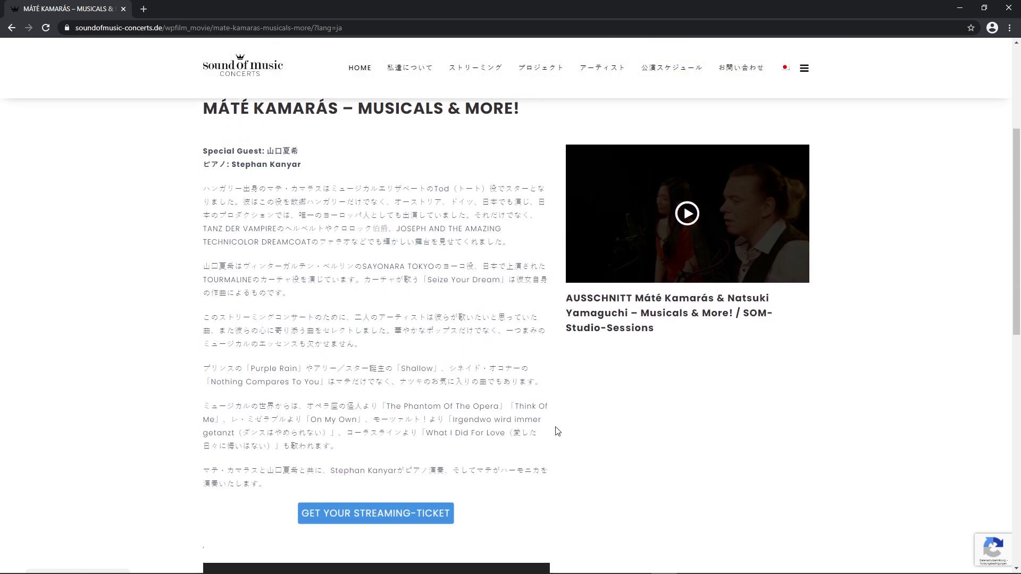
{"action": "scroll", "coordinate": [569, 427], "scroll_direction": "down", "scroll_amount": 4}
{"action": "scroll", "coordinate": [571, 427], "scroll_direction": "down", "scroll_amount": 1}
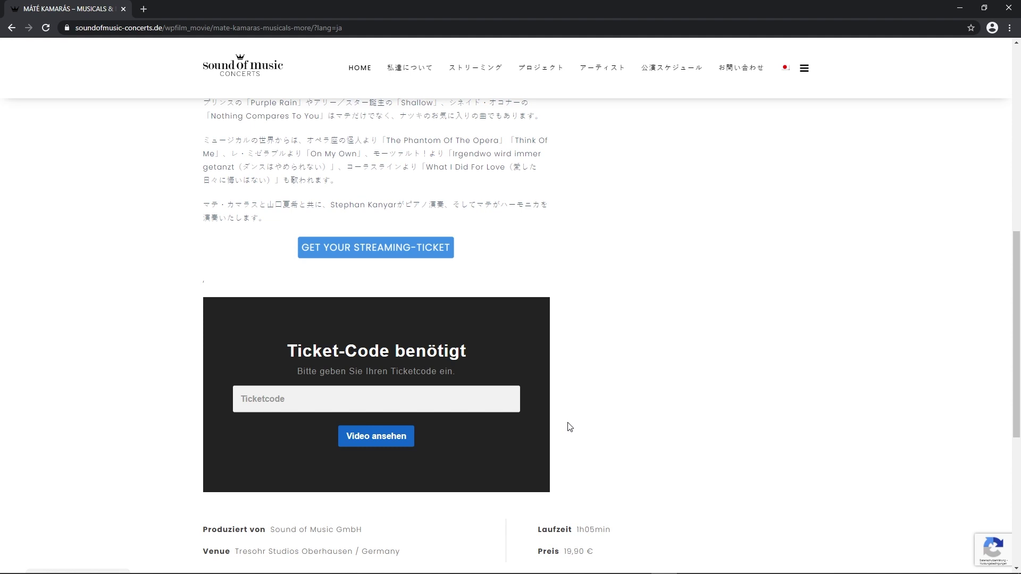
{"action": "scroll", "coordinate": [570, 427], "scroll_direction": "down", "scroll_amount": 1}
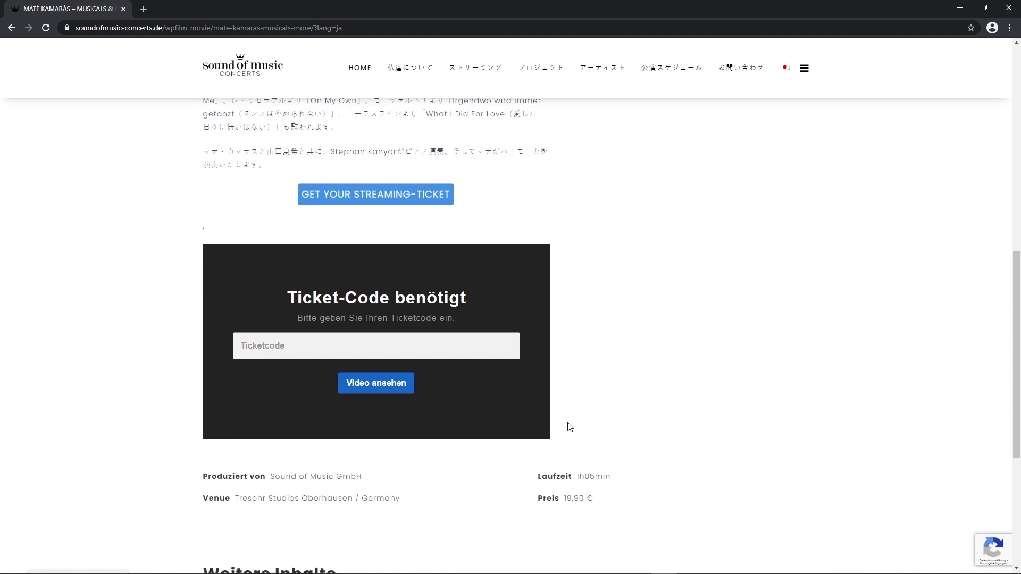
{"action": "scroll", "coordinate": [570, 427], "scroll_direction": "up", "scroll_amount": 4}
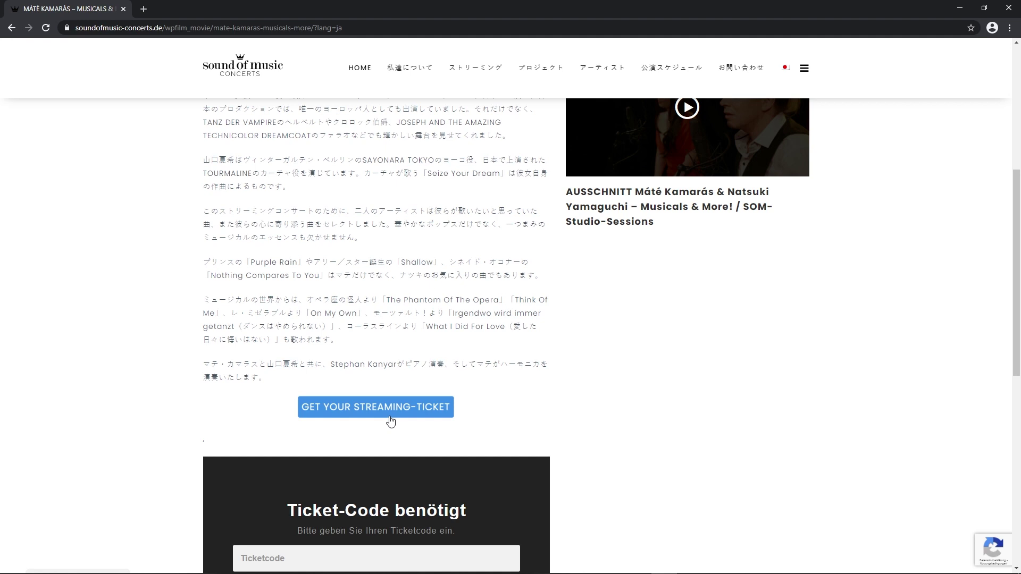
{"action": "left_click", "coordinate": [391, 421]}
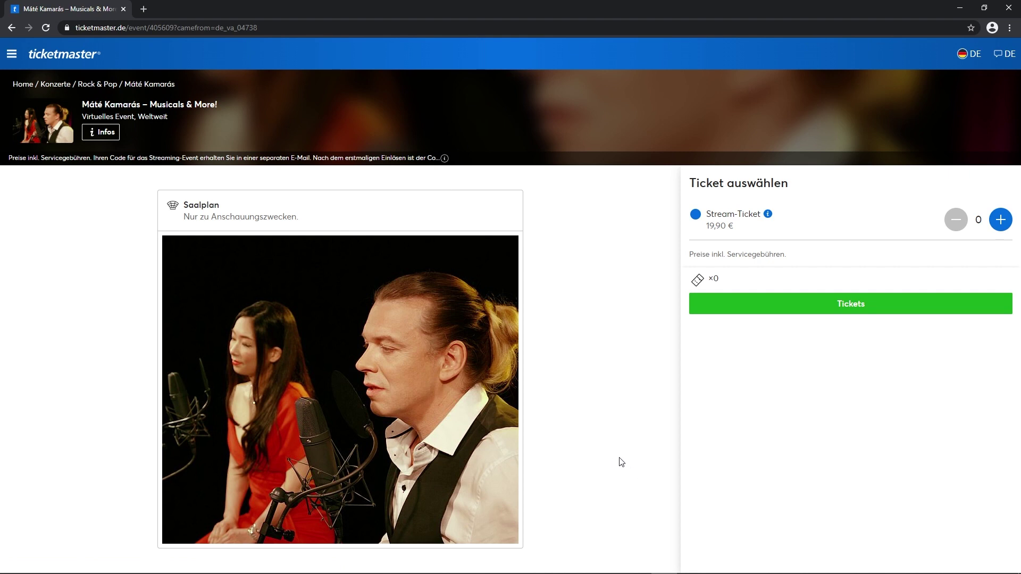
- Switch Ticketmaster to English, add one €19.90 Stream-Ticket and proceed with Find Tickets
{"action": "left_click", "coordinate": [1005, 54]}
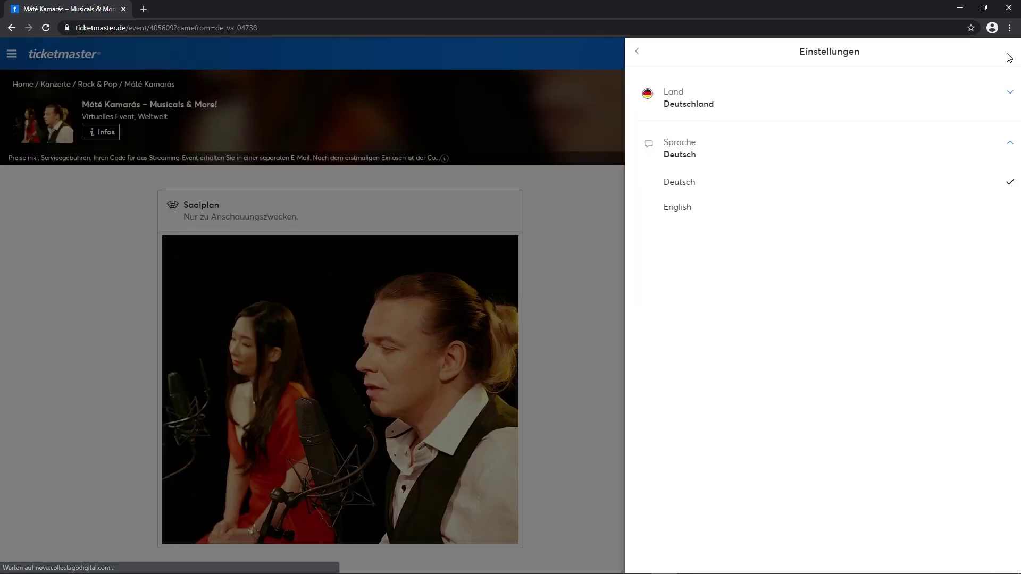
{"action": "left_click", "coordinate": [675, 209]}
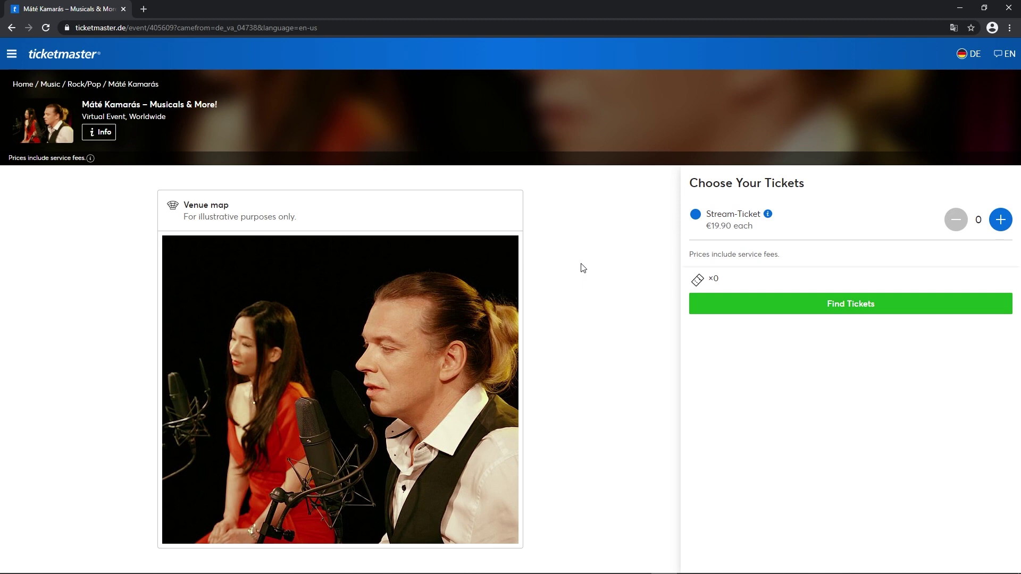
{"action": "left_click", "coordinate": [1000, 219]}
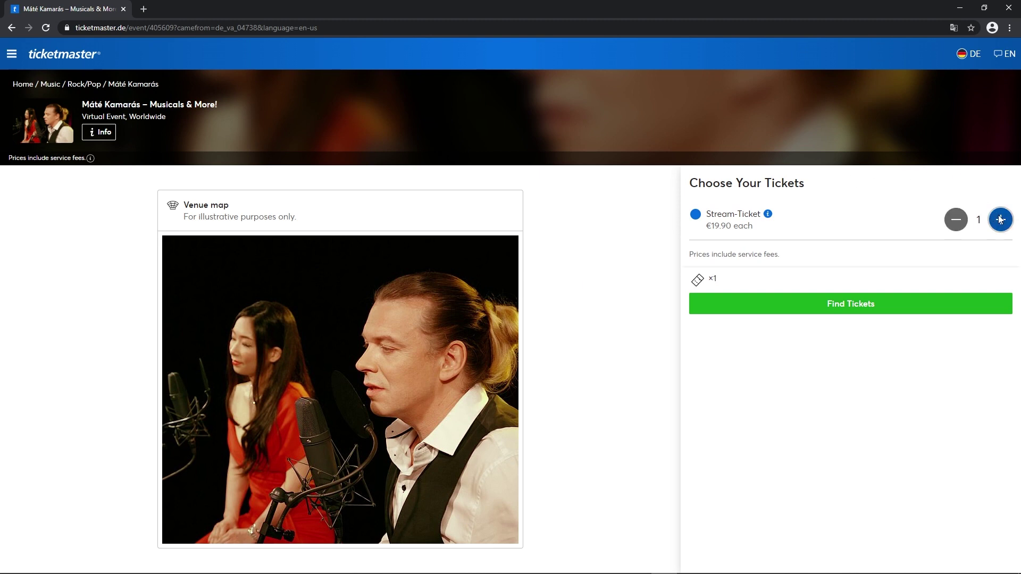
{"action": "left_click", "coordinate": [833, 307]}
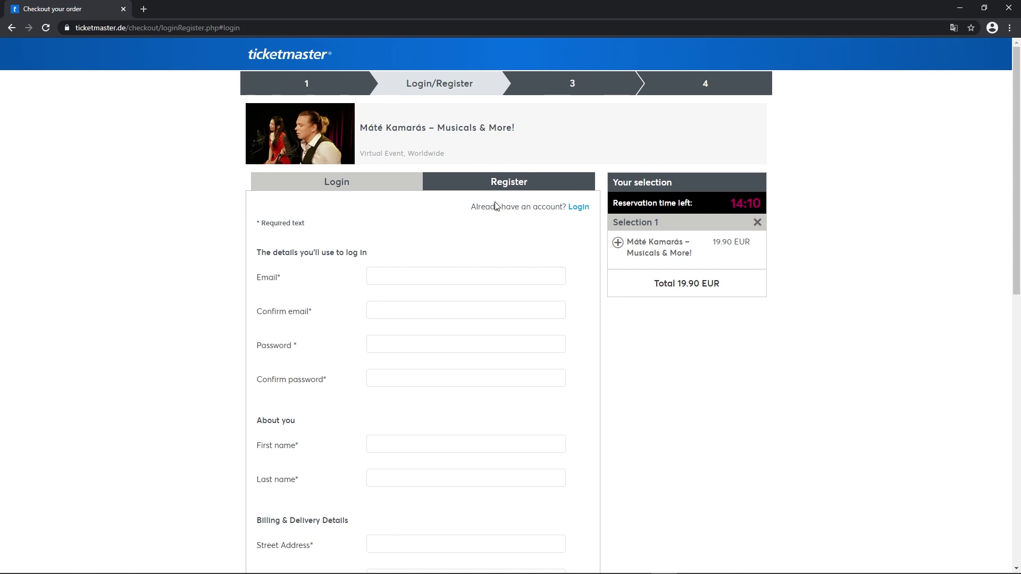
- Fill Email and Confirm email with the saved e-mail address suggestion
{"action": "left_click", "coordinate": [394, 277]}
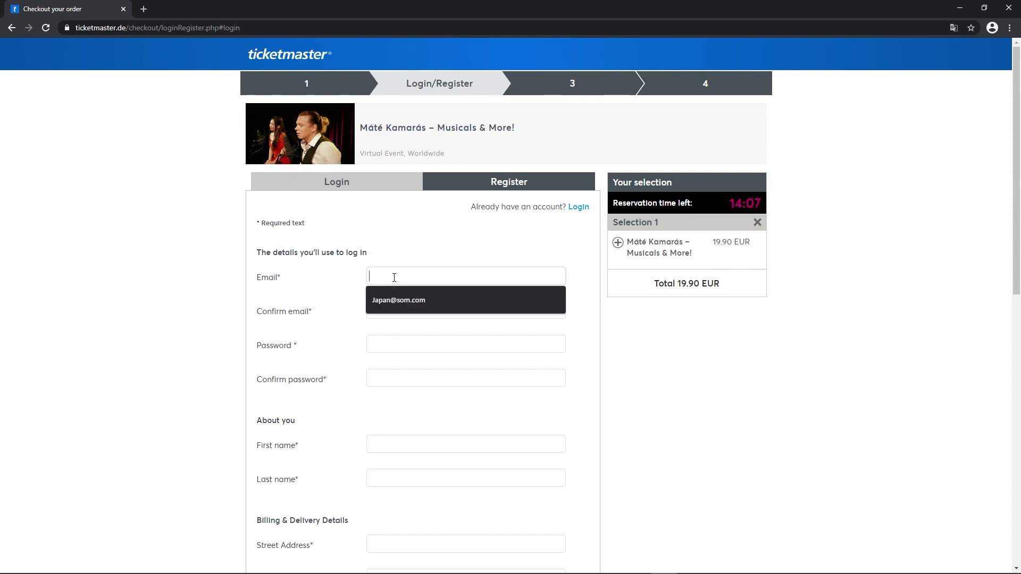
{"action": "left_click", "coordinate": [421, 301]}
{"action": "left_click", "coordinate": [405, 311]}
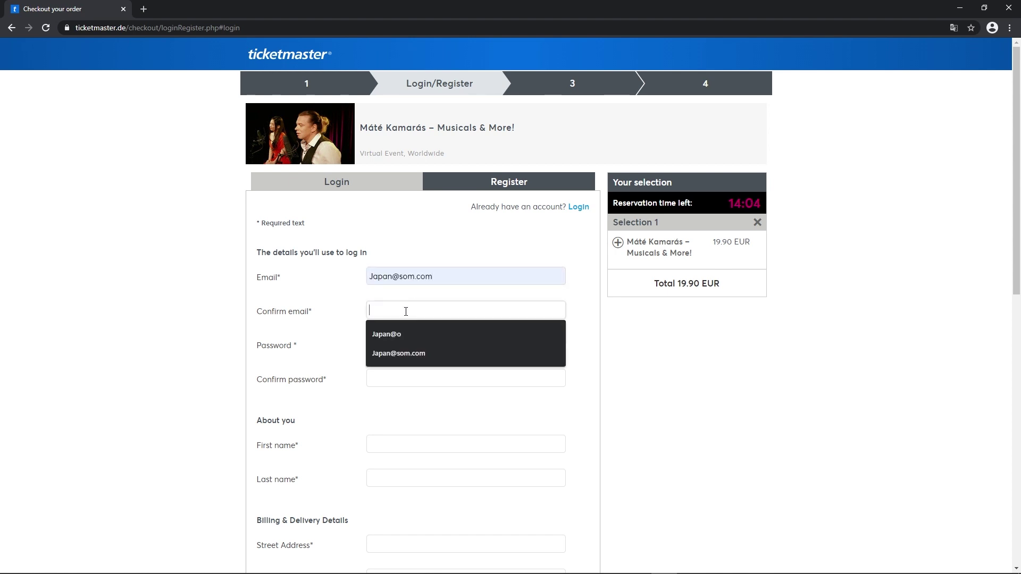
{"action": "left_click", "coordinate": [419, 354]}
- Enter the account password in both the password and confirmation fields
{"action": "left_click", "coordinate": [399, 341]}
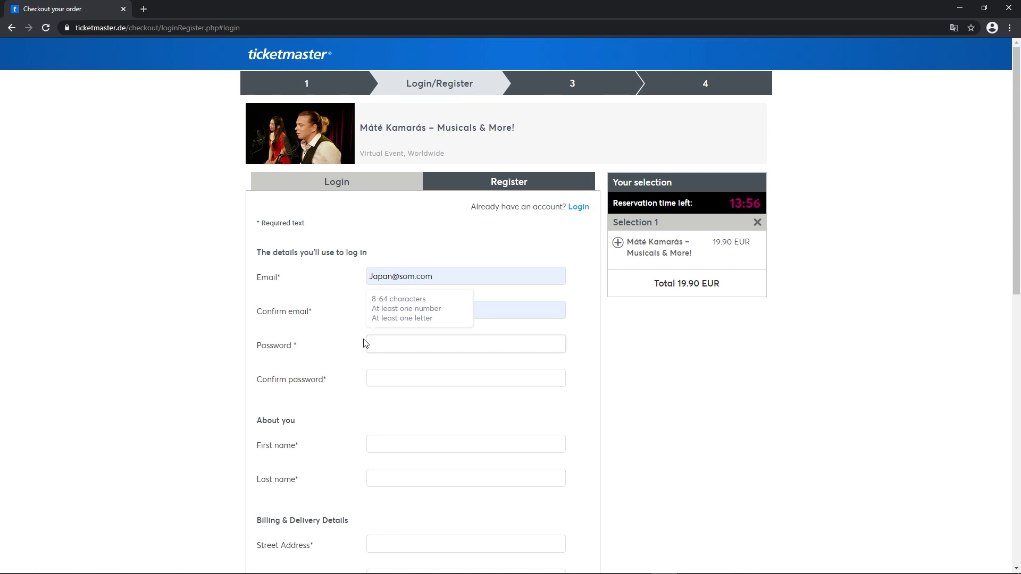
{"action": "type", "text": "•••••"}
{"action": "key", "text": "Tab"}
{"action": "type", "text": "•••••••"}
- Enter the customer's first name and last name
{"action": "key", "text": "Tab"}
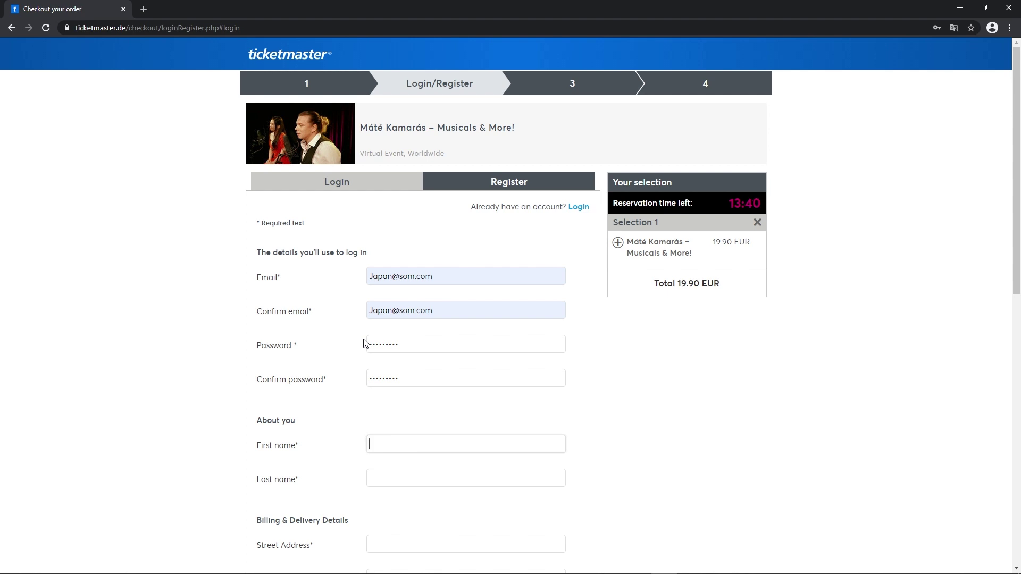
{"action": "type", "text": "Hanako"}
{"action": "key", "text": "Tab"}
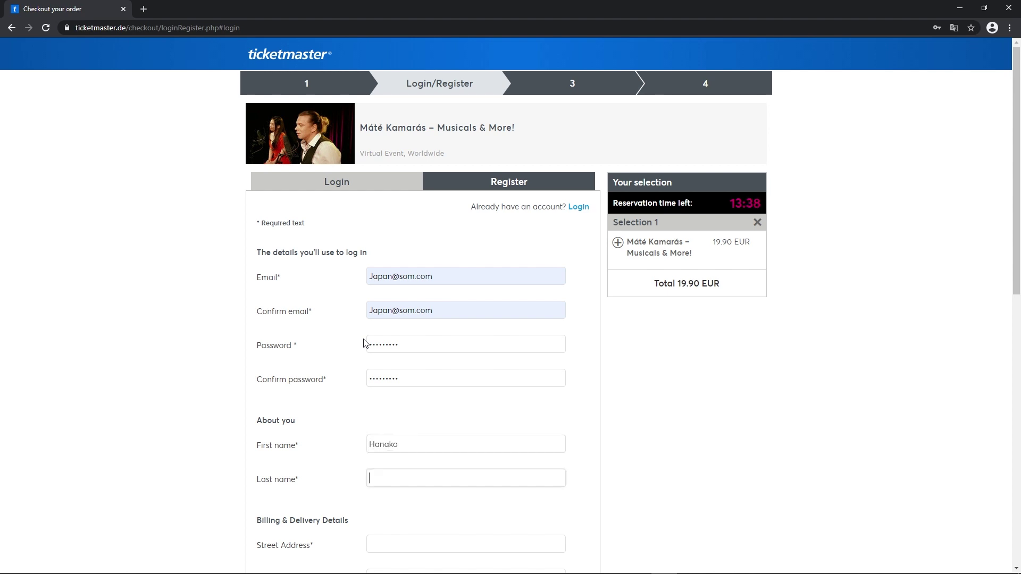
{"action": "type", "text": "Nihon"}
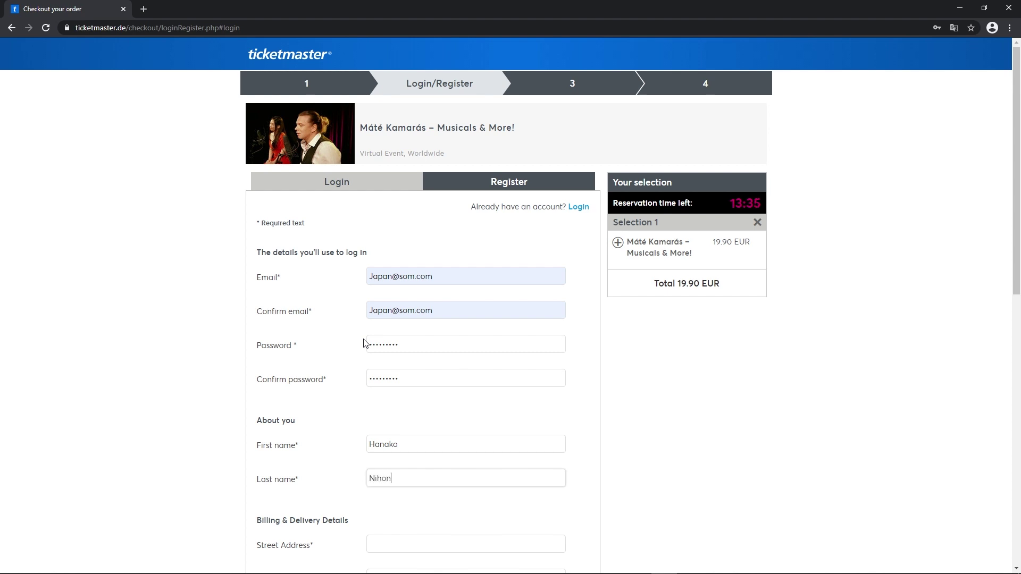
{"action": "key", "text": "Tab"}
{"action": "scroll", "coordinate": [365, 344], "scroll_direction": "down", "scroll_amount": 4}
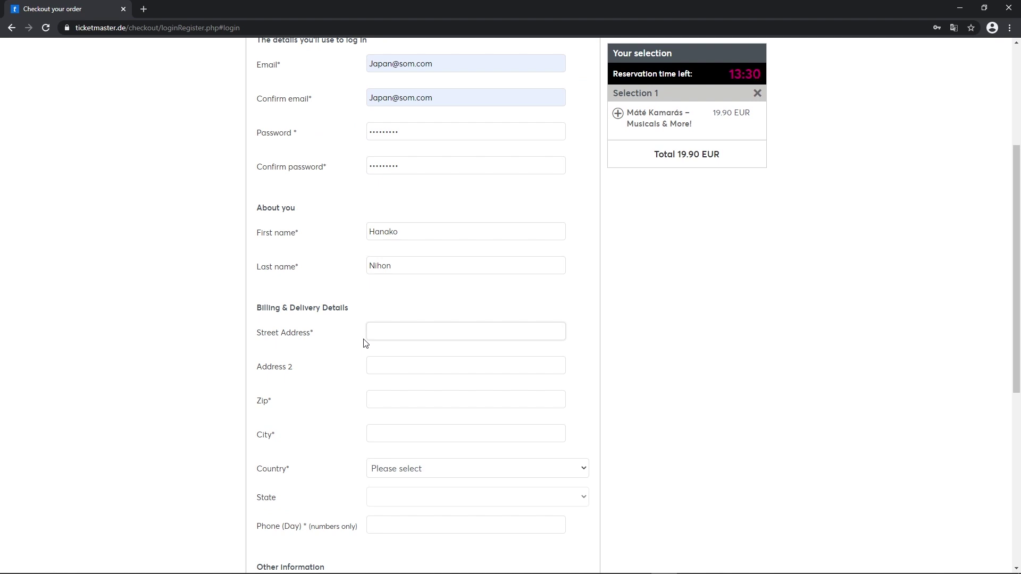
- Fill in the street address, second address line, zip code and city using autofill suggestions
{"action": "type", "text": "1-2-3"}
{"action": "key", "text": "Tab"}
{"action": "type", "text": "Uch"}
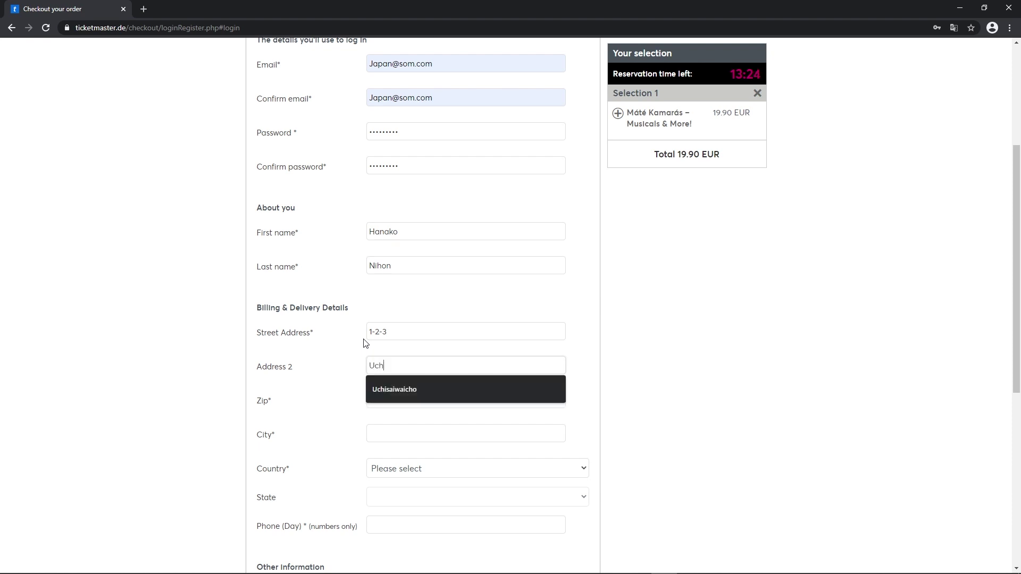
{"action": "left_click", "coordinate": [405, 389]}
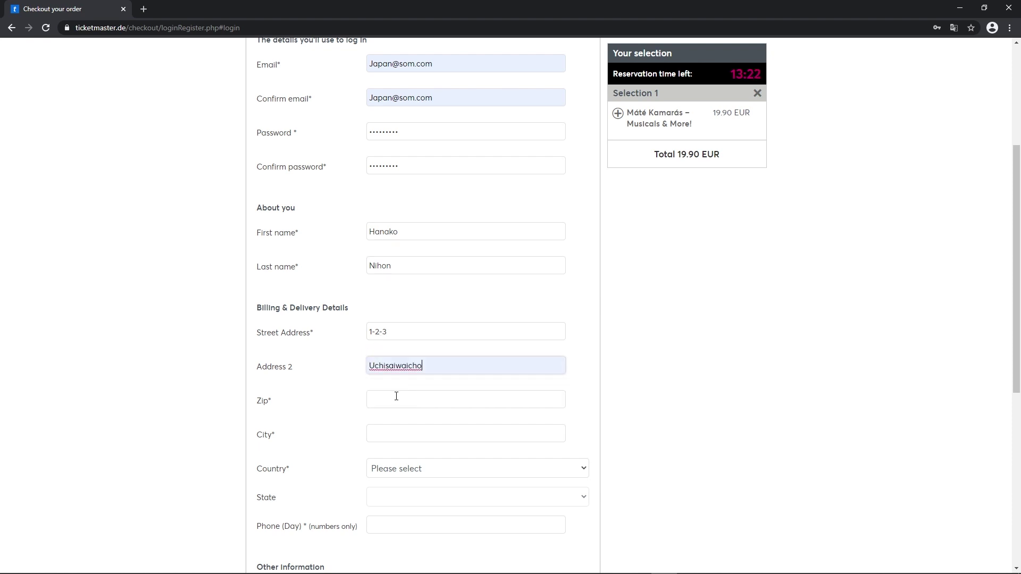
{"action": "left_click", "coordinate": [396, 398]}
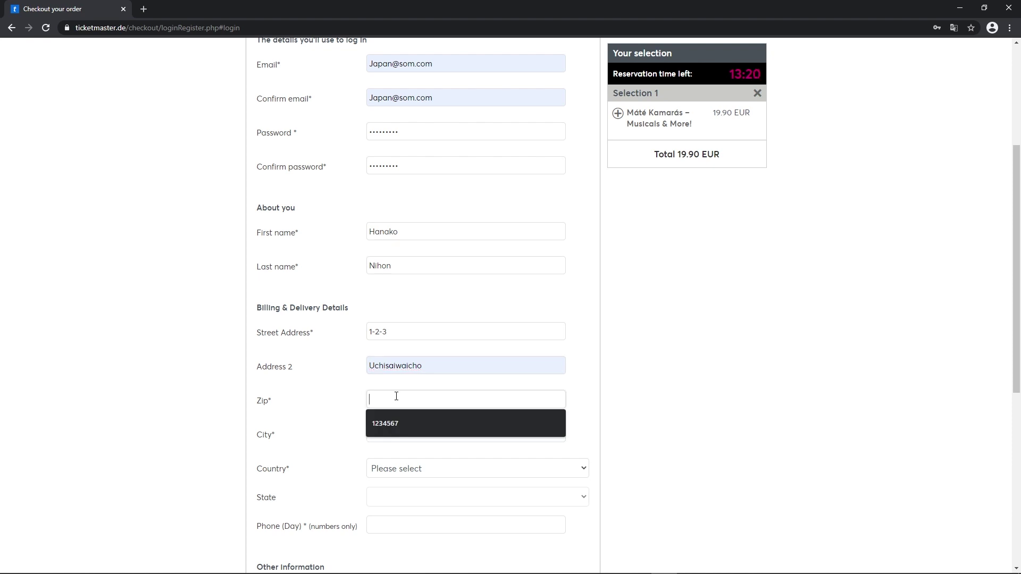
{"action": "left_click", "coordinate": [394, 421]}
{"action": "left_click", "coordinate": [395, 432]}
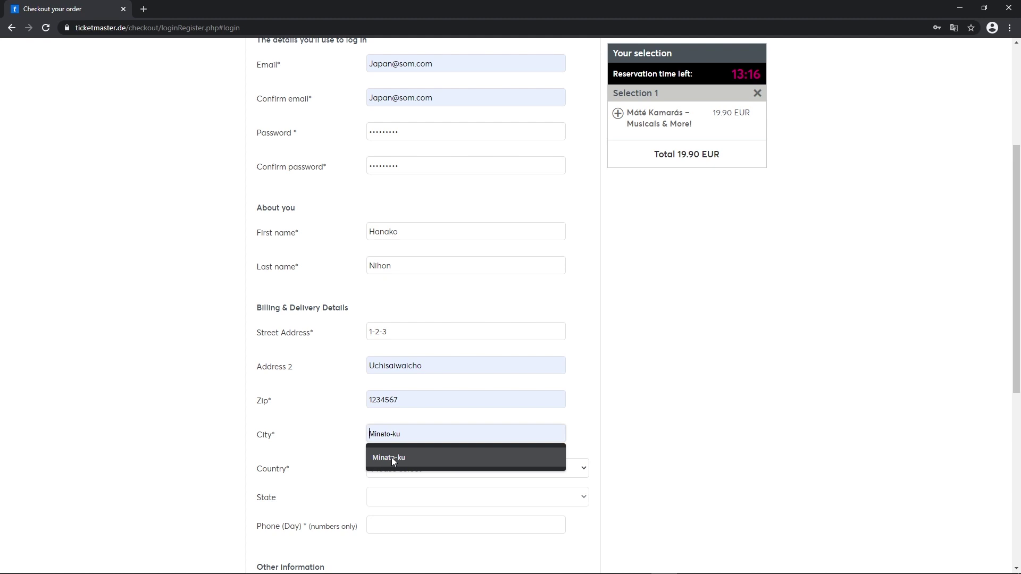
{"action": "left_click", "coordinate": [392, 457]}
- Set the billing Country to Japan and State to Tokyo
{"action": "left_click", "coordinate": [479, 465]}
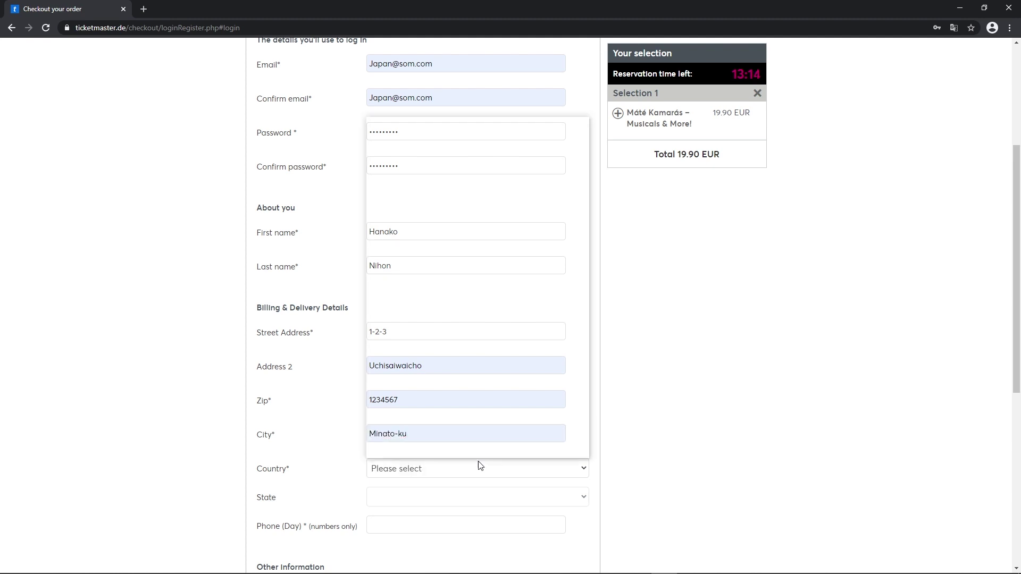
{"action": "scroll", "coordinate": [493, 308], "scroll_direction": "down", "scroll_amount": 6}
{"action": "scroll", "coordinate": [494, 311], "scroll_direction": "down", "scroll_amount": 20}
{"action": "scroll", "coordinate": [475, 313], "scroll_direction": "down", "scroll_amount": 20}
{"action": "scroll", "coordinate": [474, 314], "scroll_direction": "down", "scroll_amount": 3}
{"action": "scroll", "coordinate": [471, 316], "scroll_direction": "up", "scroll_amount": 20}
{"action": "scroll", "coordinate": [469, 318], "scroll_direction": "down", "scroll_amount": 4}
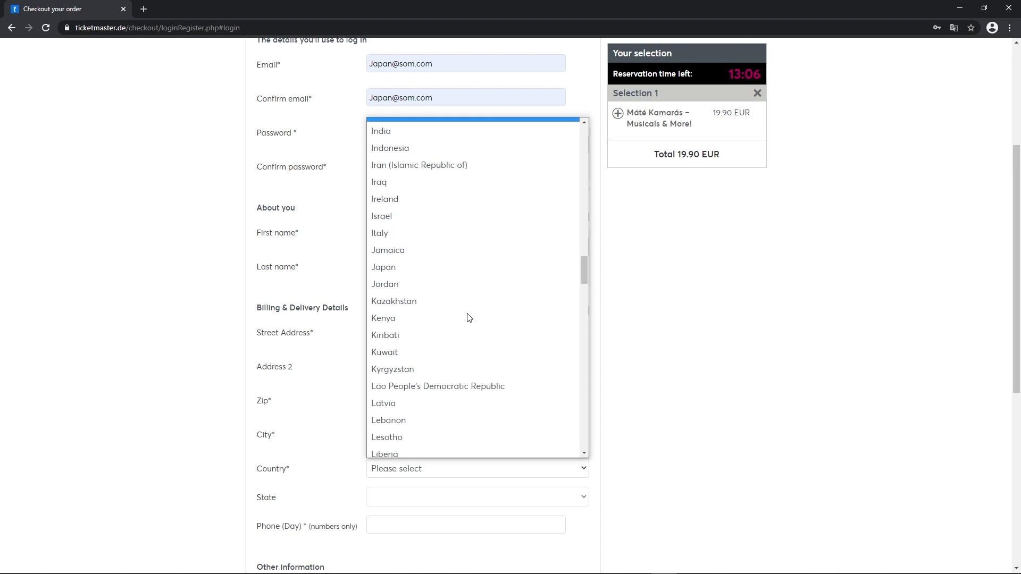
{"action": "left_click", "coordinate": [422, 273]}
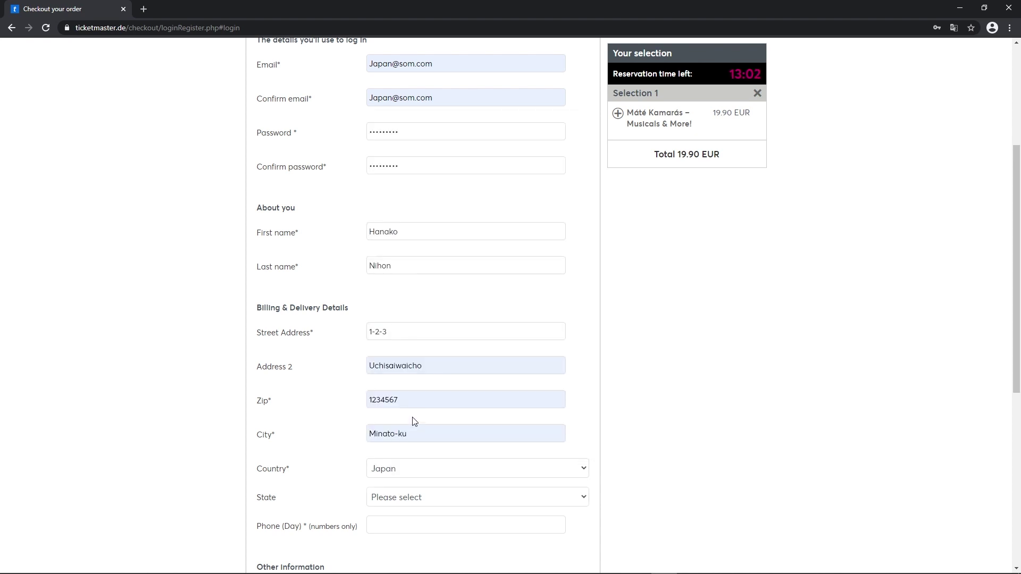
{"action": "scroll", "coordinate": [413, 419], "scroll_direction": "down", "scroll_amount": 2}
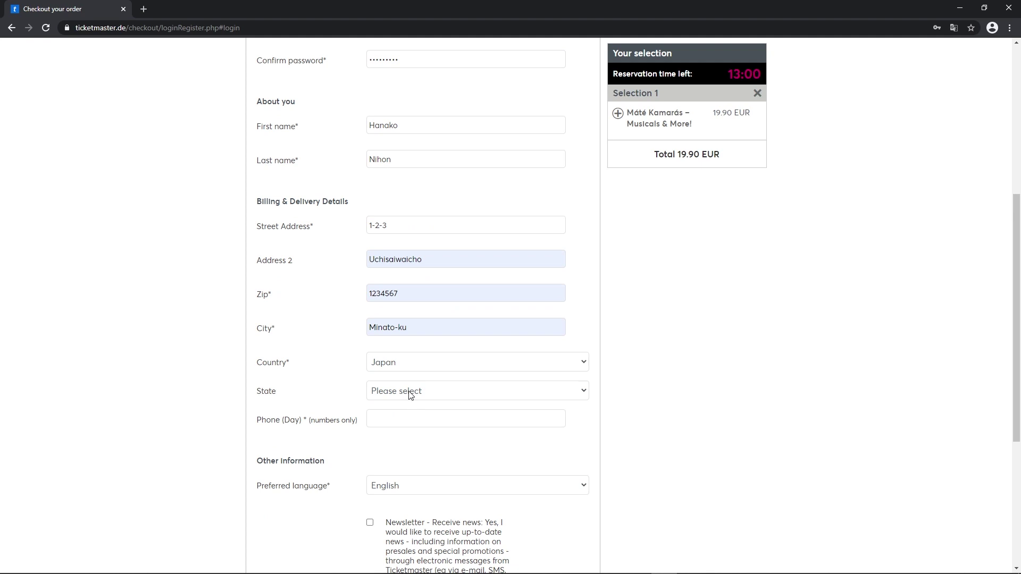
{"action": "left_click", "coordinate": [409, 395]}
{"action": "scroll", "coordinate": [423, 330], "scroll_direction": "down", "scroll_amount": 8}
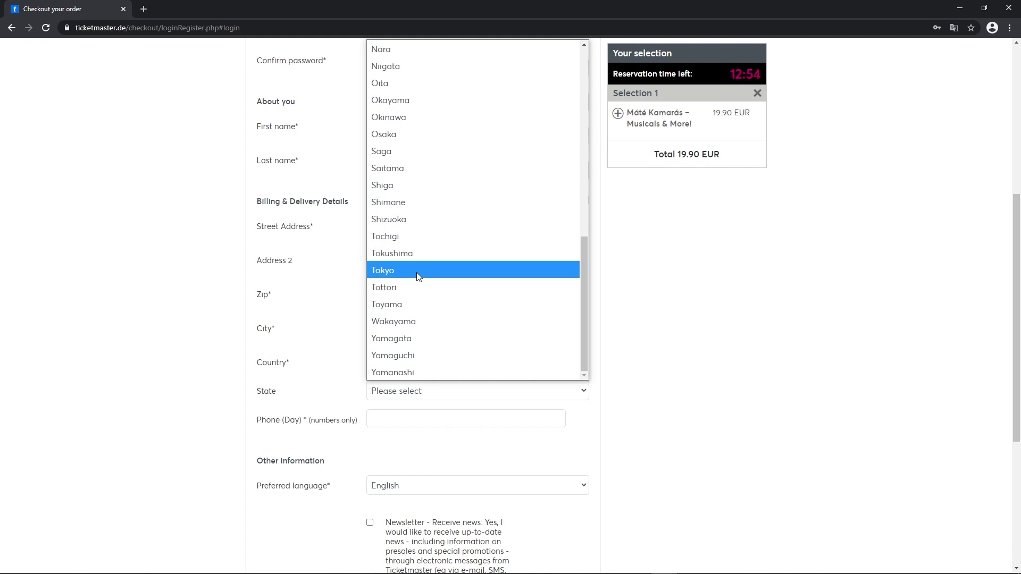
{"action": "left_click", "coordinate": [418, 270]}
- Fill the daytime phone with the saved number and submit with ACCEPT & CONTINUE
{"action": "scroll", "coordinate": [361, 420], "scroll_direction": "down", "scroll_amount": 1}
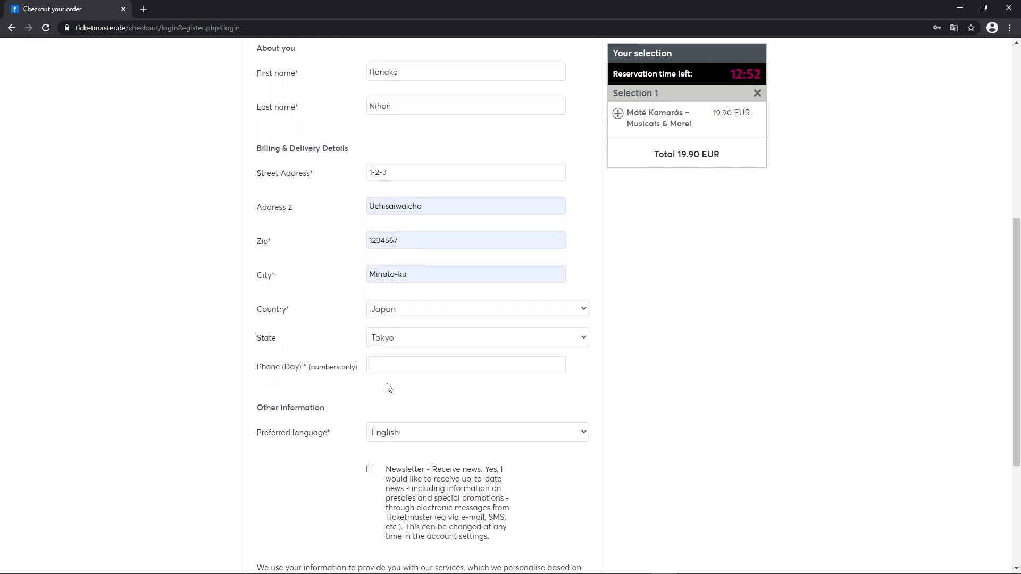
{"action": "left_click", "coordinate": [394, 364]}
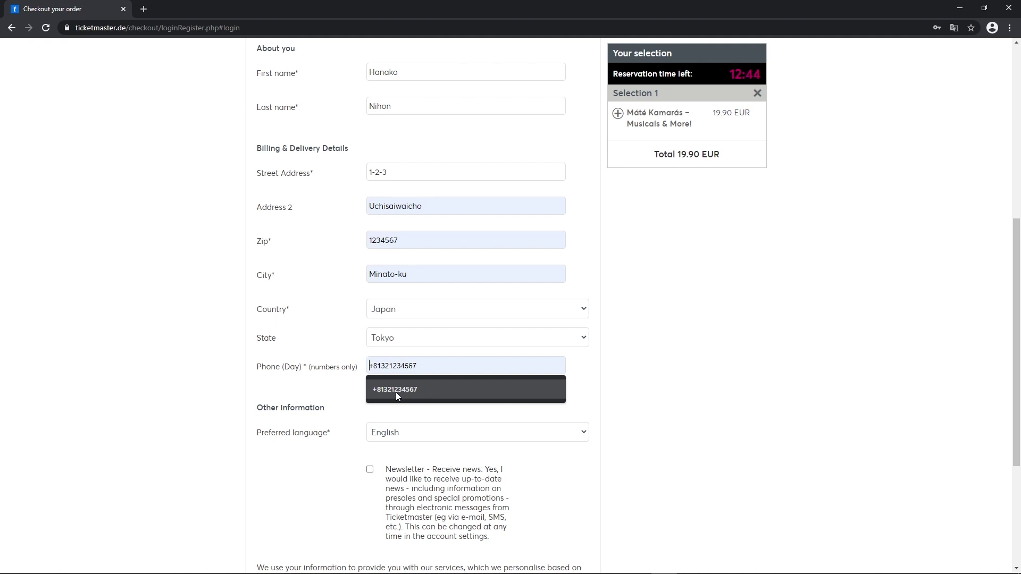
{"action": "left_click", "coordinate": [396, 391]}
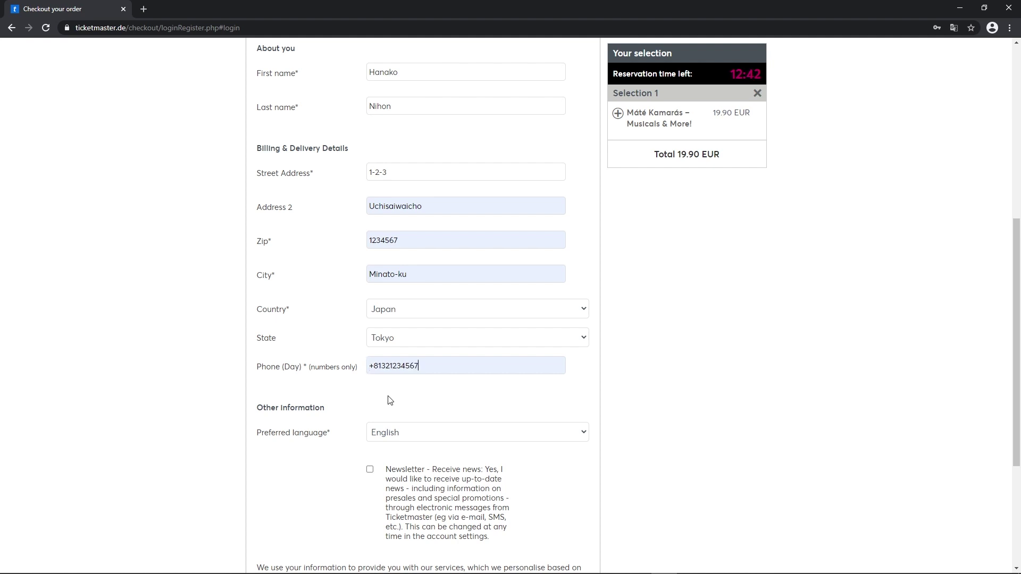
{"action": "scroll", "coordinate": [390, 400], "scroll_direction": "down", "scroll_amount": 2}
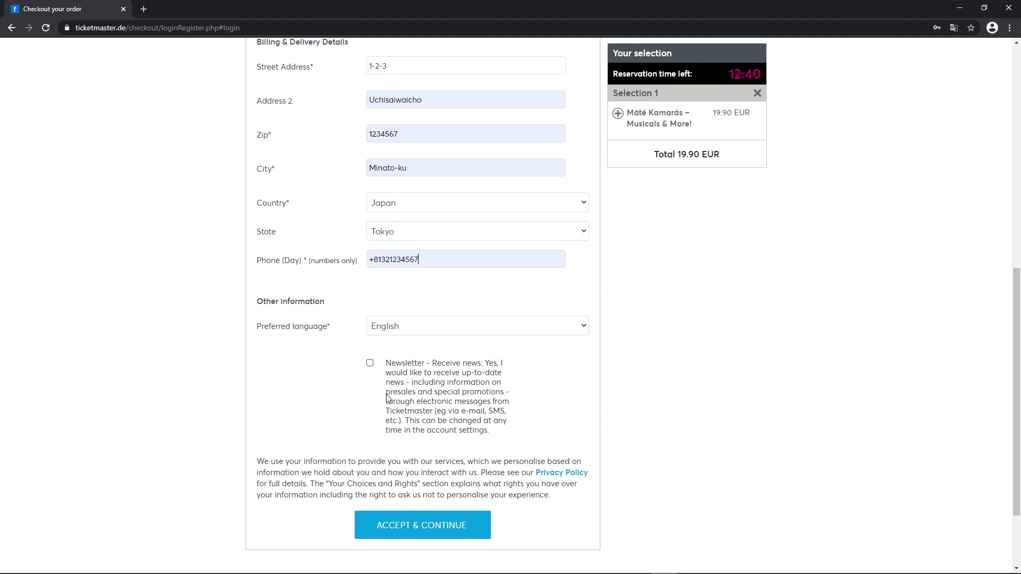
{"action": "scroll", "coordinate": [408, 421], "scroll_direction": "down", "scroll_amount": 1}
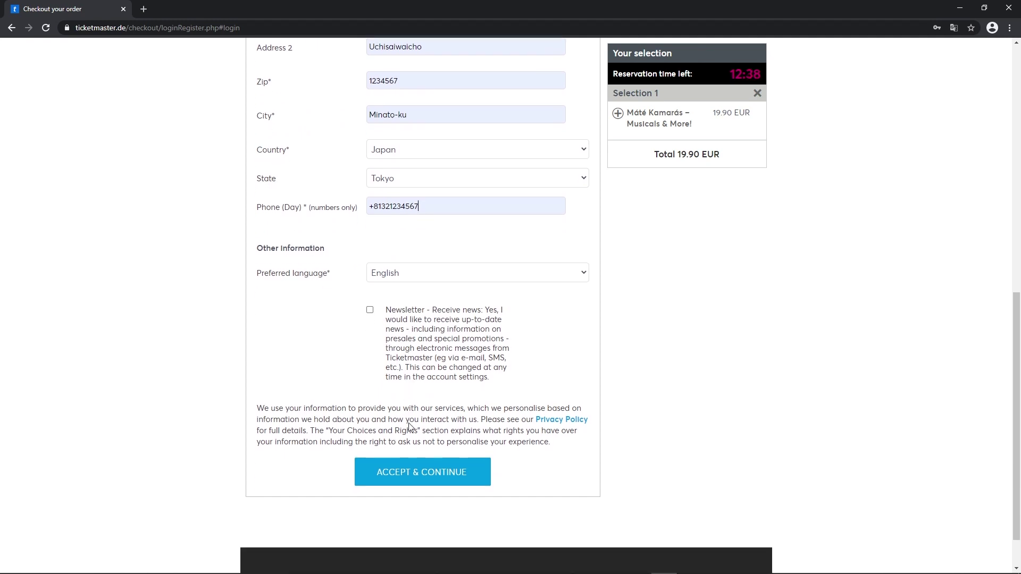
{"action": "left_click", "coordinate": [435, 478]}
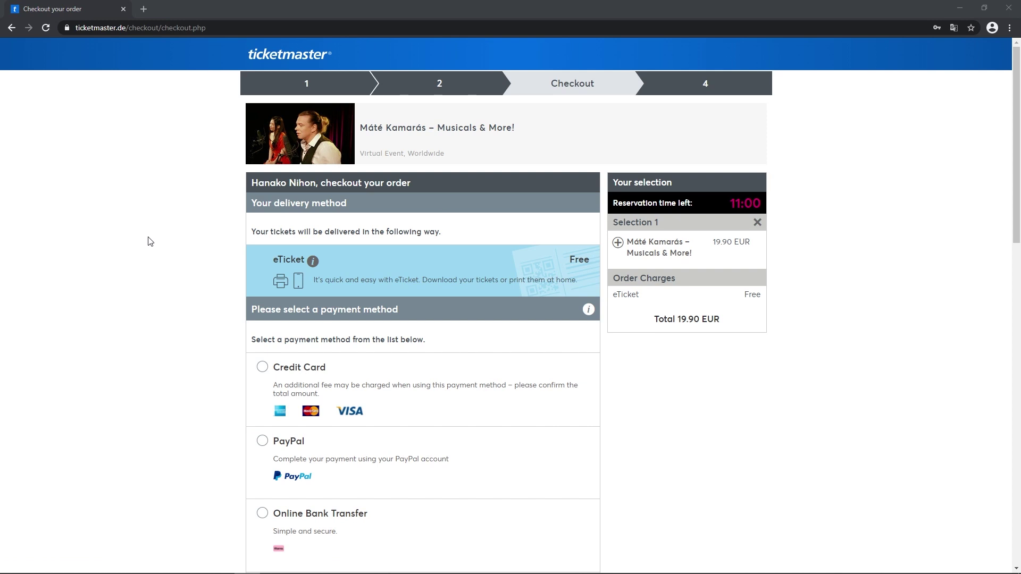
- Select the Credit Card radio button as the checkout payment method
{"action": "scroll", "coordinate": [138, 238], "scroll_direction": "down", "scroll_amount": 1}
{"action": "scroll", "coordinate": [139, 239], "scroll_direction": "up", "scroll_amount": 1}
{"action": "scroll", "coordinate": [269, 269], "scroll_direction": "down", "scroll_amount": 3}
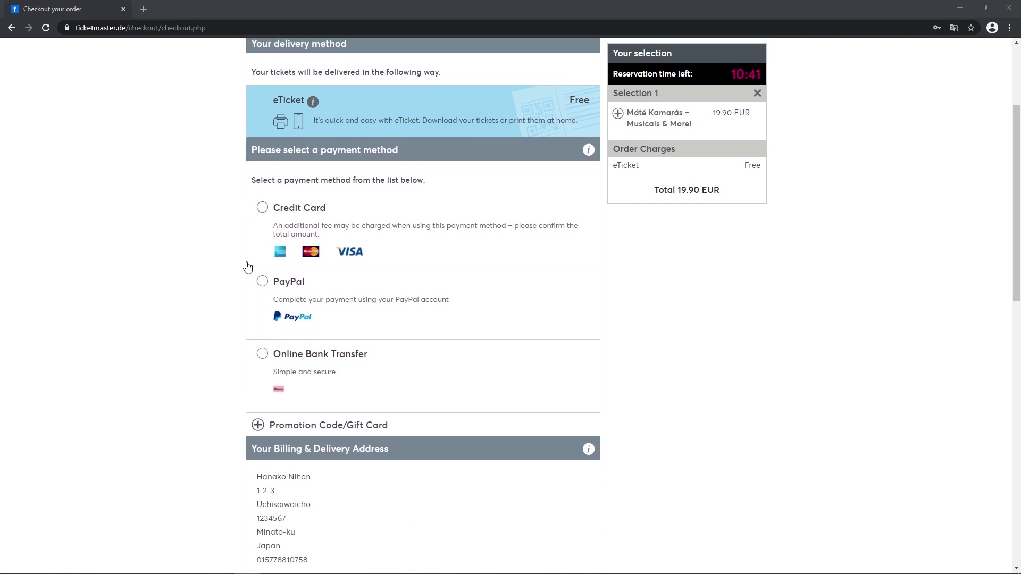
{"action": "left_click", "coordinate": [260, 211]}
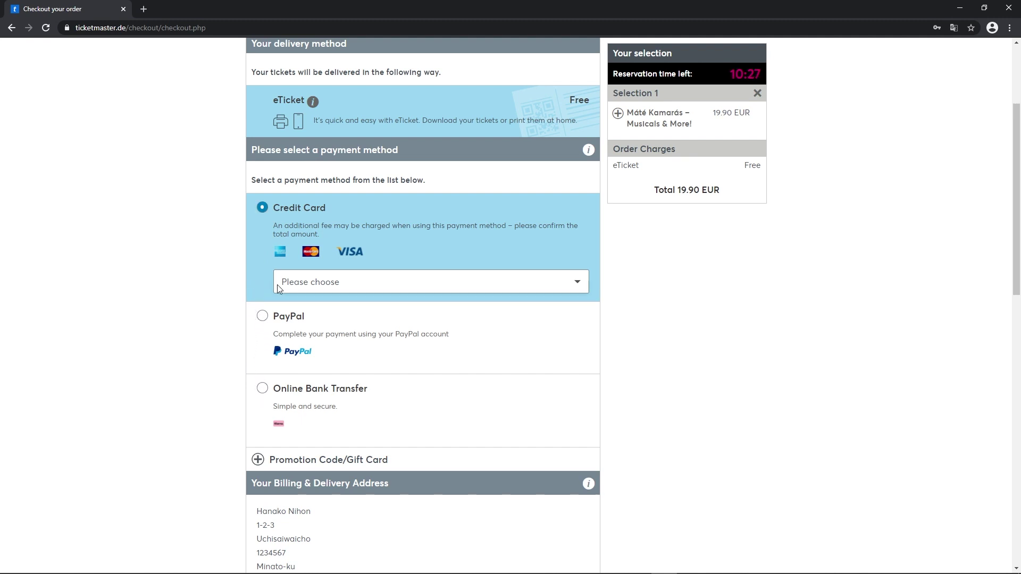
- Choose AmericanExpress as the card type and enter the card number and security code
{"action": "left_click", "coordinate": [315, 283]}
{"action": "left_click", "coordinate": [335, 320]}
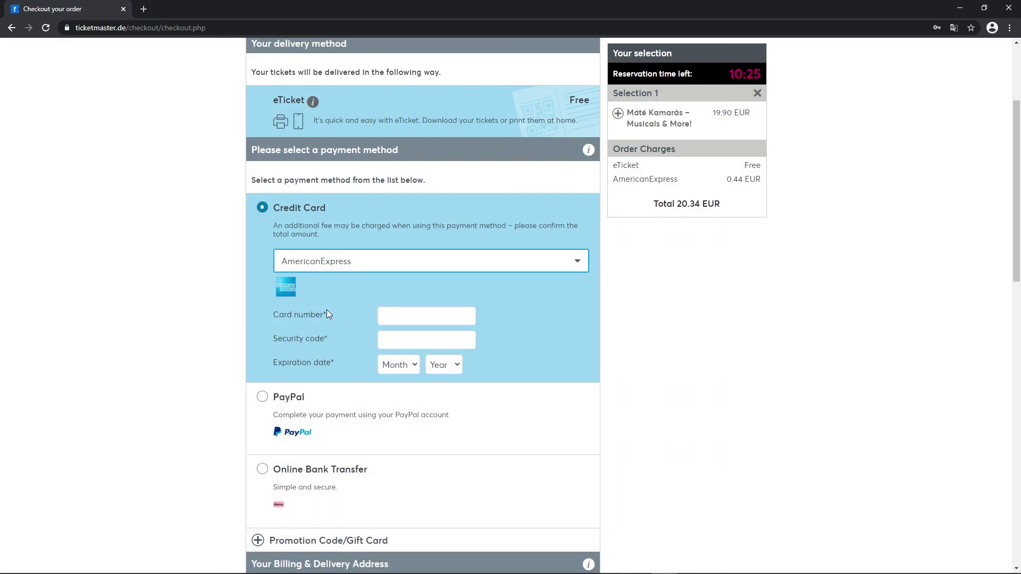
{"action": "left_click", "coordinate": [396, 313]}
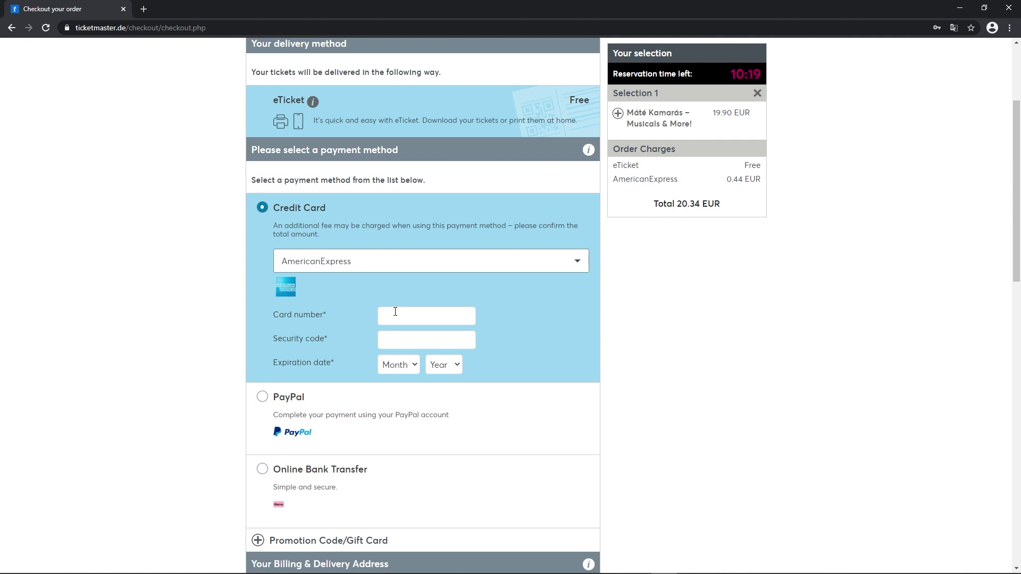
{"action": "type", "text": "123456789"}
{"action": "key", "text": "Return"}
{"action": "key", "text": "BackSpace"}
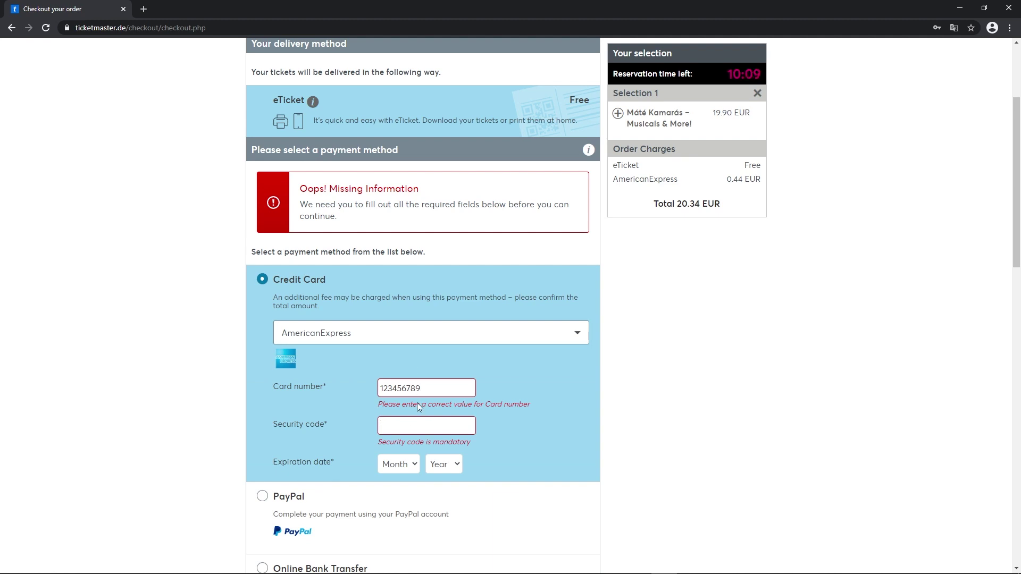
{"action": "type", "text": "123"}
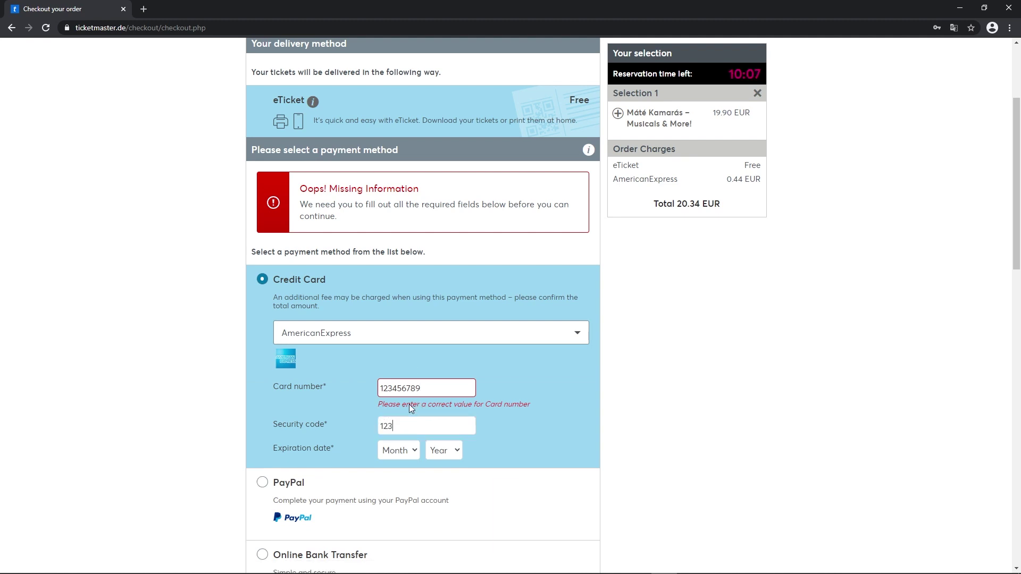
- Set the card expiry date to month 06, year 2021
{"action": "left_click", "coordinate": [399, 451]}
{"action": "left_click", "coordinate": [394, 329]}
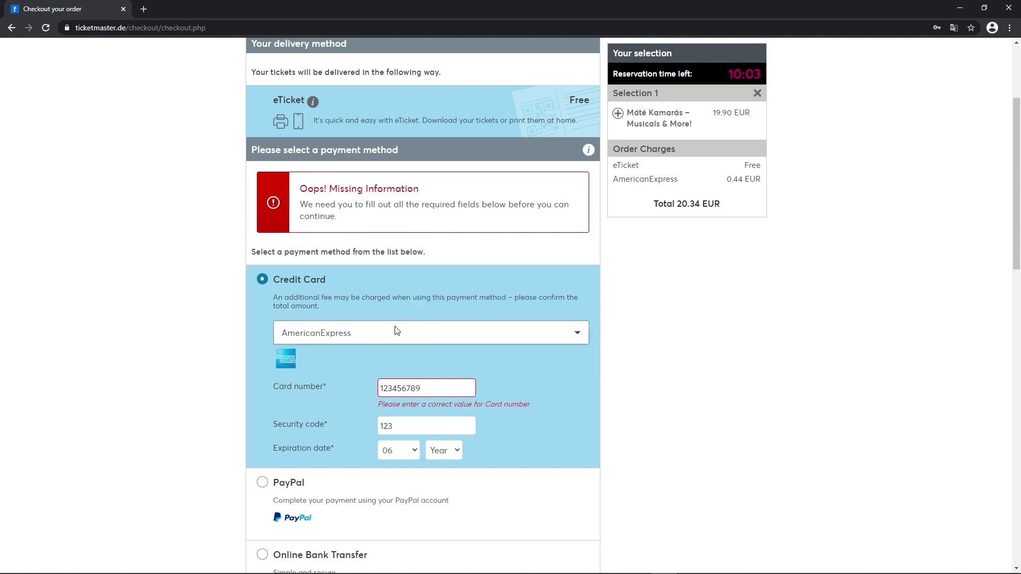
{"action": "left_click", "coordinate": [448, 451]}
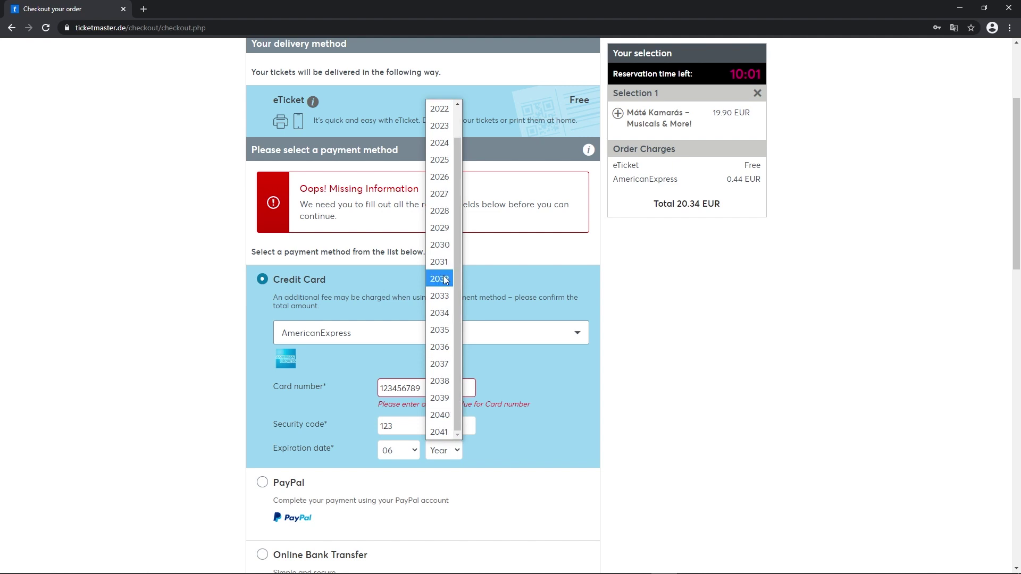
{"action": "left_click", "coordinate": [440, 126]}
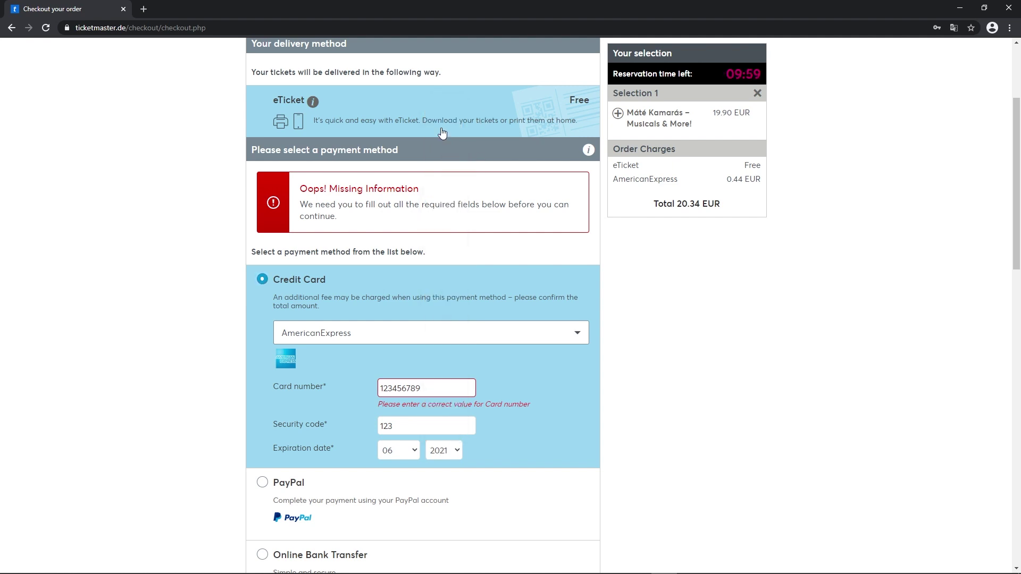
- Select 'No, I do not want to protect my tickets' and tick the Terms & Conditions checkbox
{"action": "scroll", "coordinate": [406, 480], "scroll_direction": "down", "scroll_amount": 6}
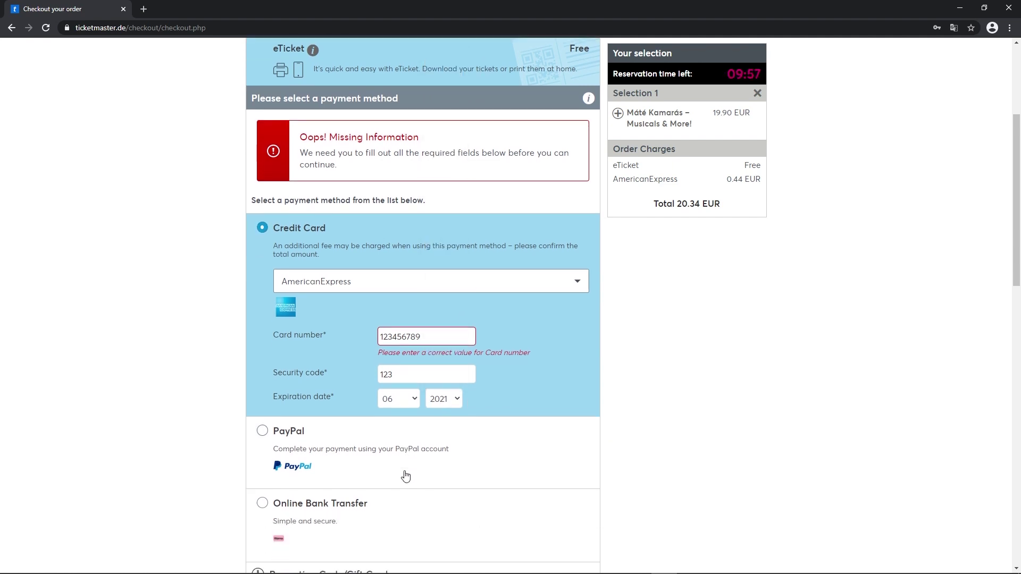
{"action": "scroll", "coordinate": [398, 439], "scroll_direction": "down", "scroll_amount": 3}
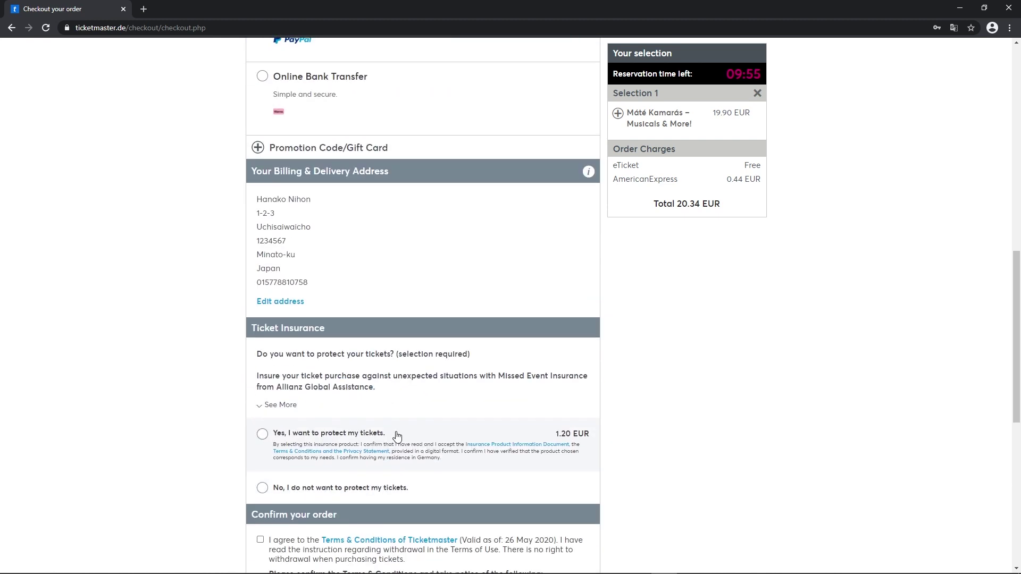
{"action": "scroll", "coordinate": [397, 430], "scroll_direction": "down", "scroll_amount": 2}
{"action": "scroll", "coordinate": [396, 430], "scroll_direction": "down", "scroll_amount": 1}
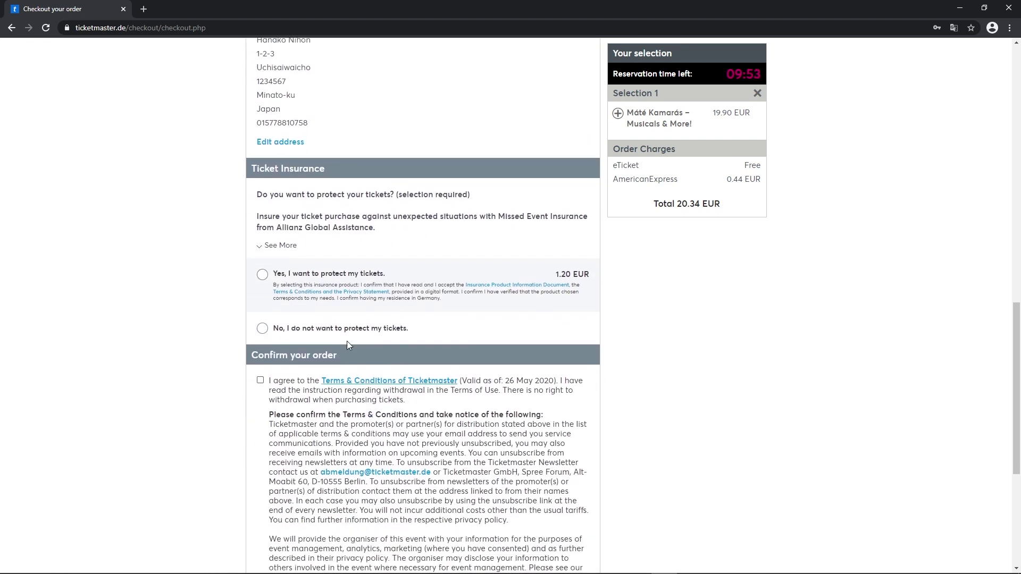
{"action": "left_click", "coordinate": [263, 329]}
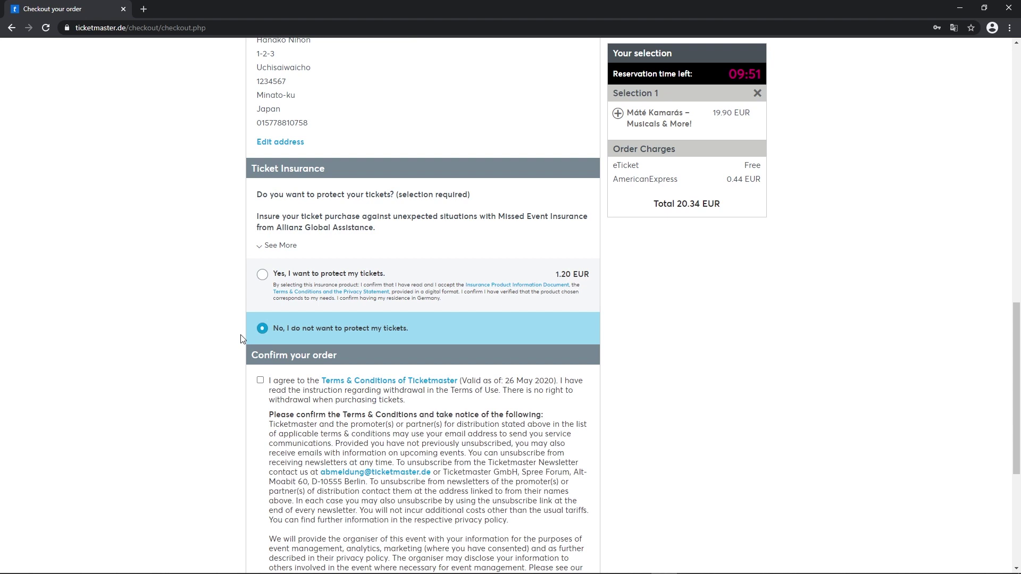
{"action": "scroll", "coordinate": [242, 339], "scroll_direction": "down", "scroll_amount": 3}
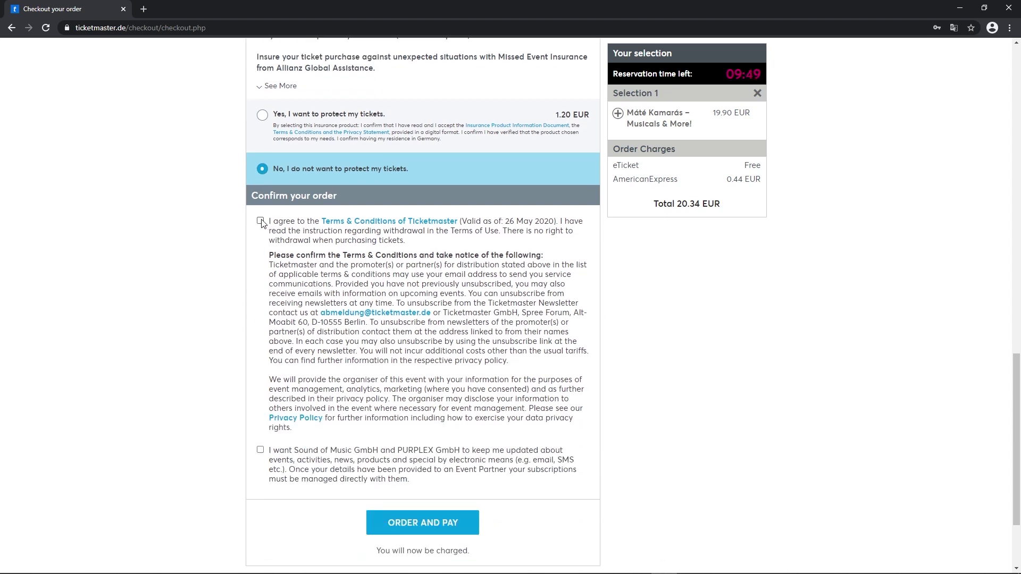
{"action": "left_click", "coordinate": [260, 221]}
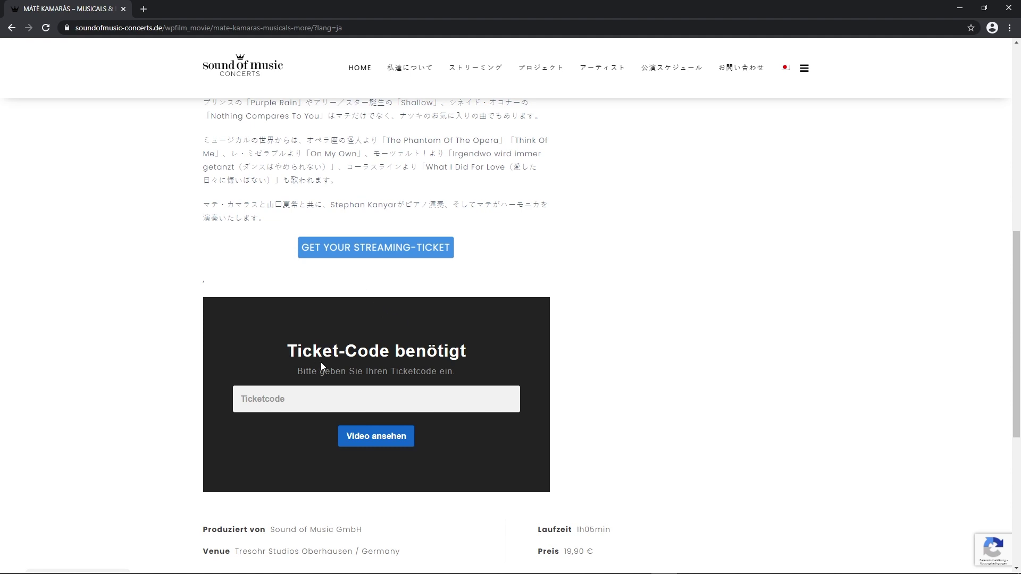
{"action": "scroll", "coordinate": [330, 362], "scroll_direction": "down", "scroll_amount": 1}
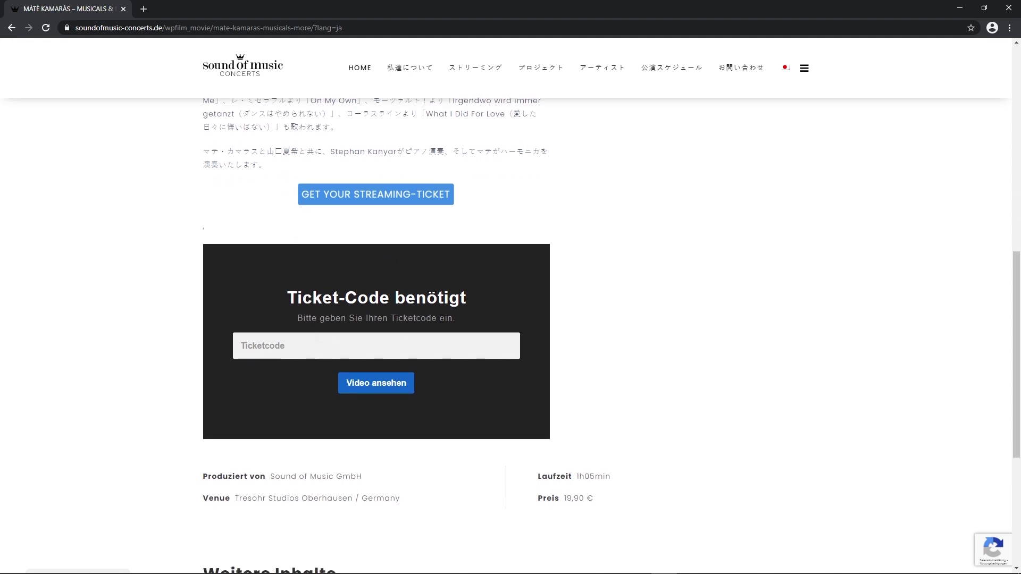